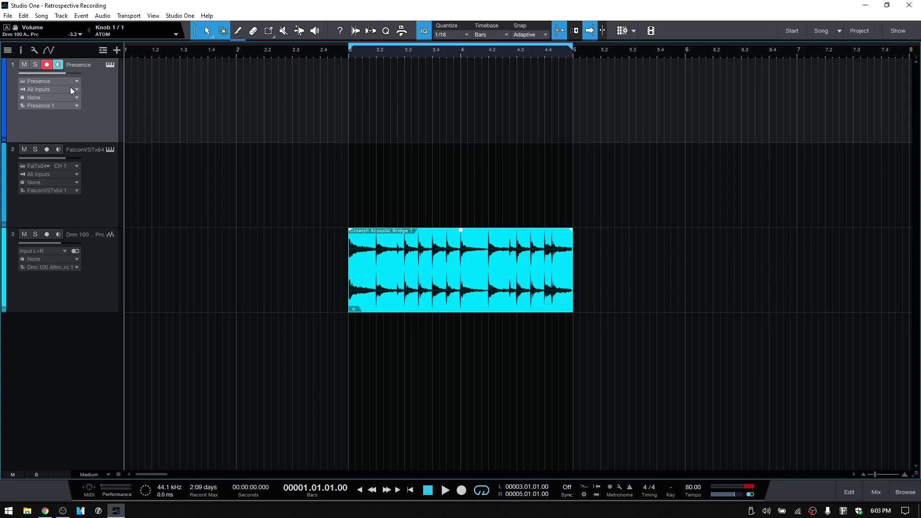
Show the Inspector for the Presence track to see its retrospective recording status.
left_click(21, 50)
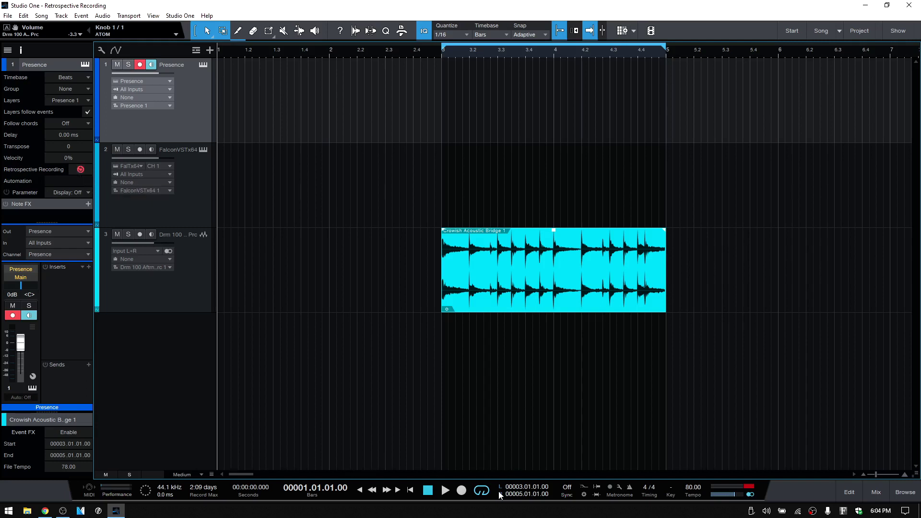
Recall the captured Presence performance as a MIDI event, delete it, and set the song position to bar 5.2.2.
left_click(79, 170)
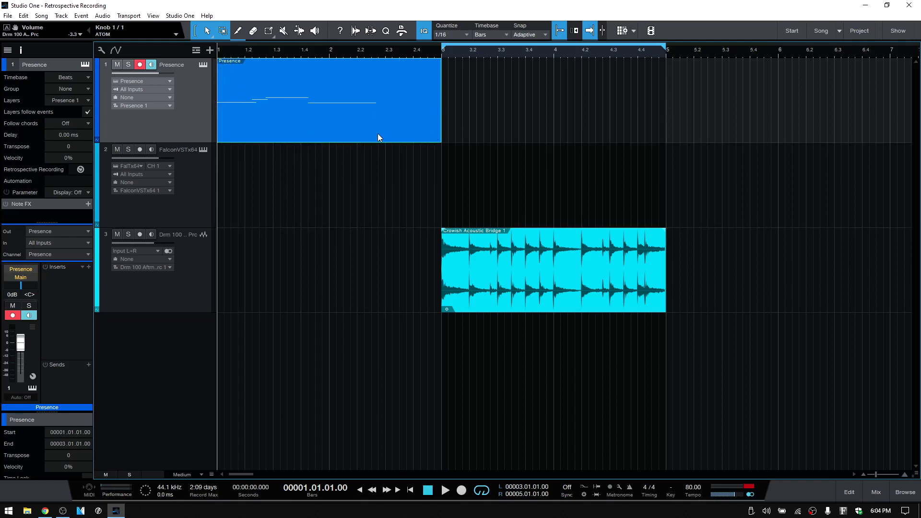
key("Delete")
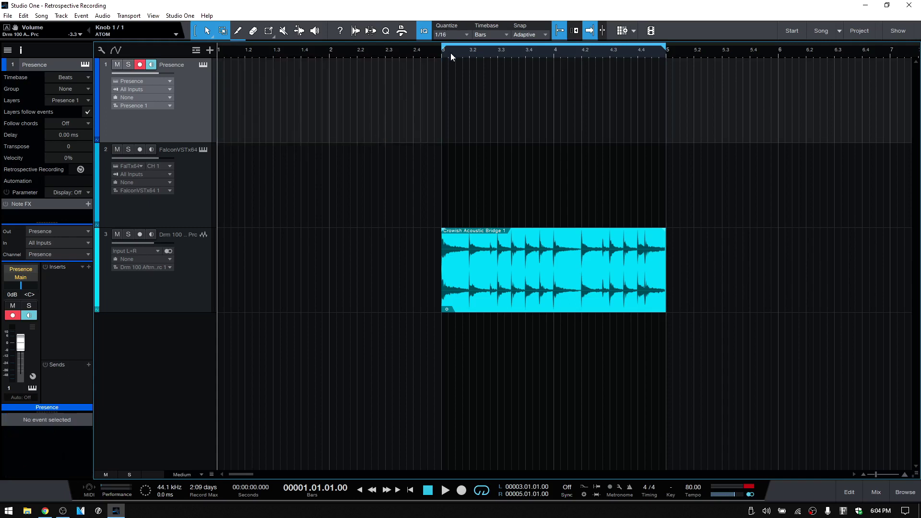
left_click(702, 54)
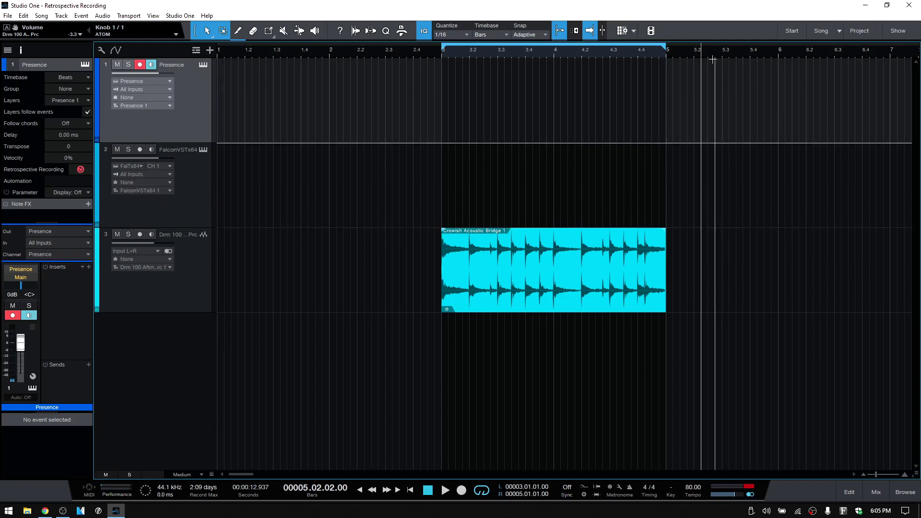
Recall the Presence take at bar 5, delete it, and return the song position to bar 1.
left_click(81, 169)
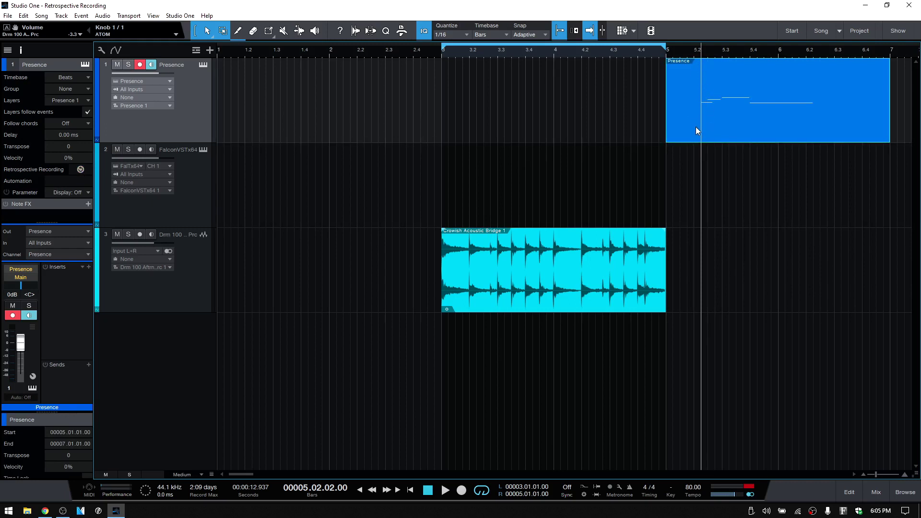
key("Delete")
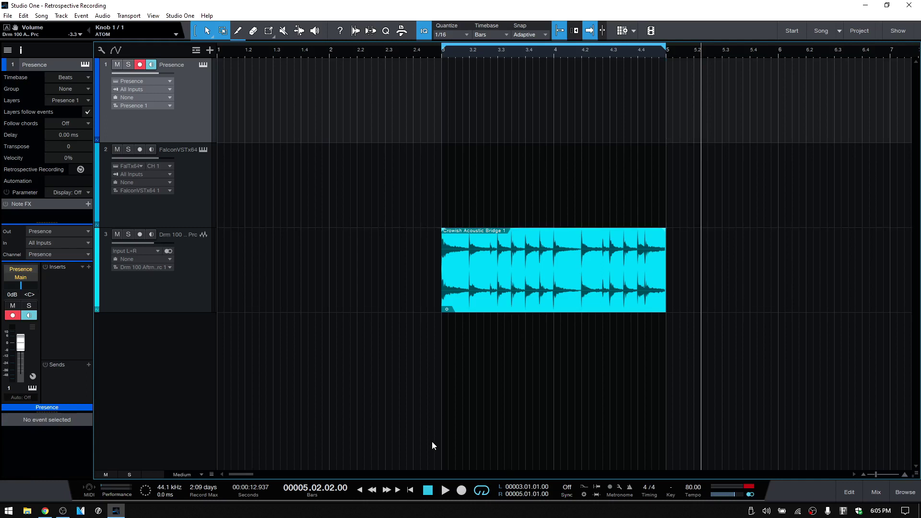
left_click(410, 490)
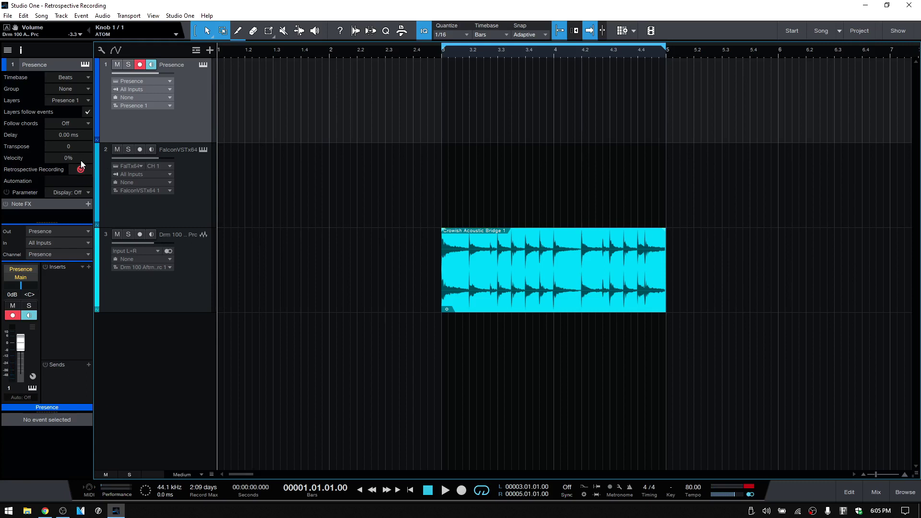
Recall the retrospective Presence take at bar 1 from the track's context menu, then delete it.
right_click(184, 115)
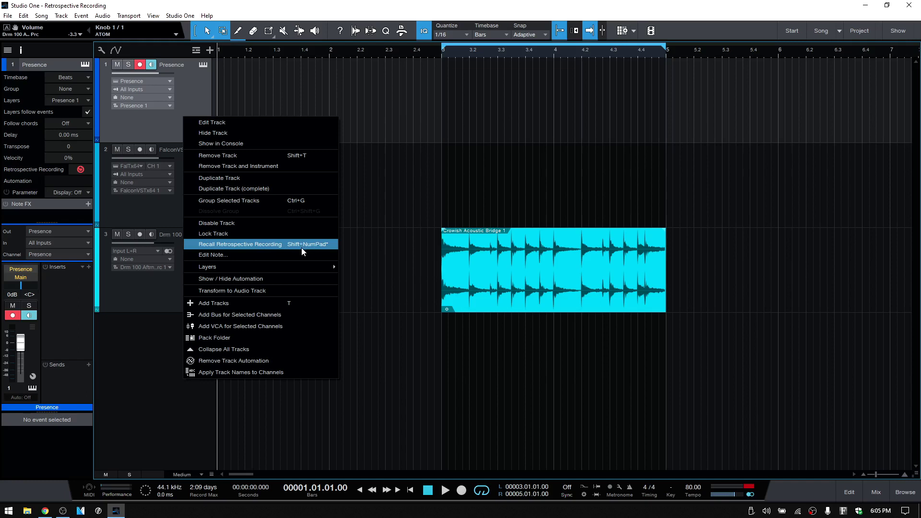
left_click(226, 244)
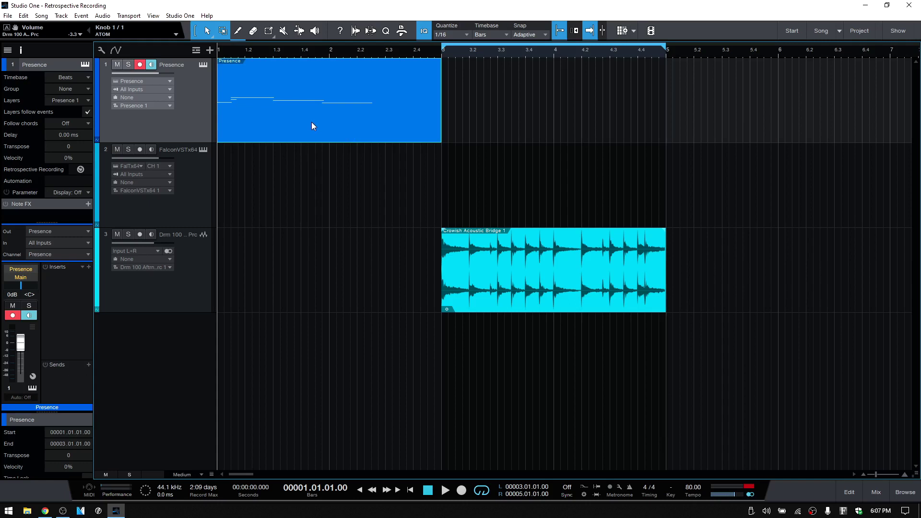
key("Delete")
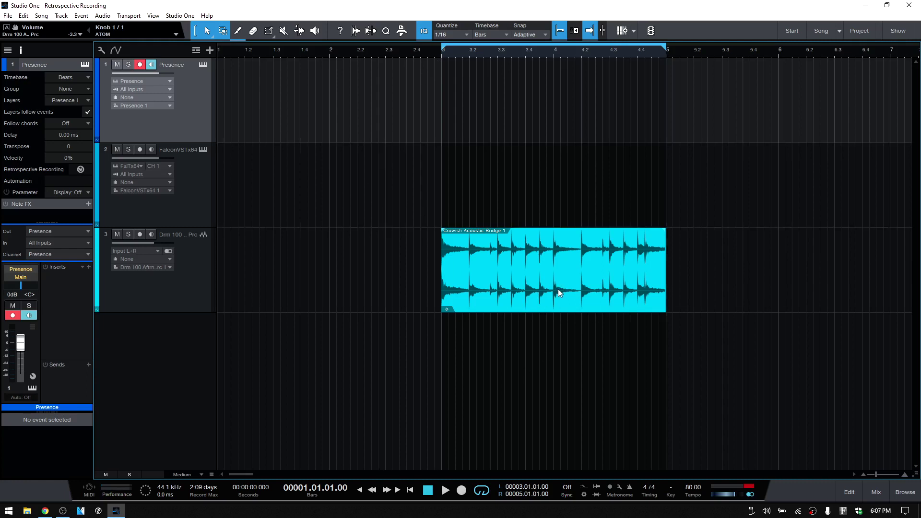
Play along from bar 2.4.4, then stop playback.
left_click(436, 54)
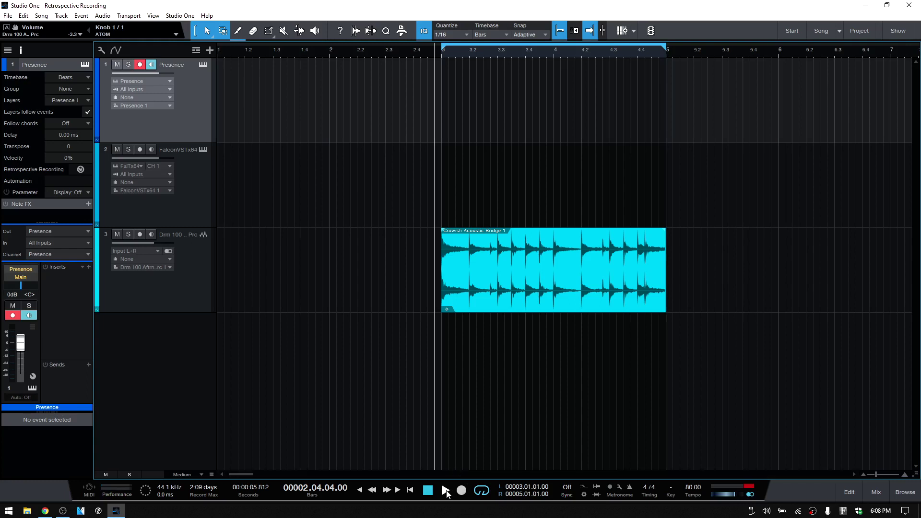
left_click(445, 490)
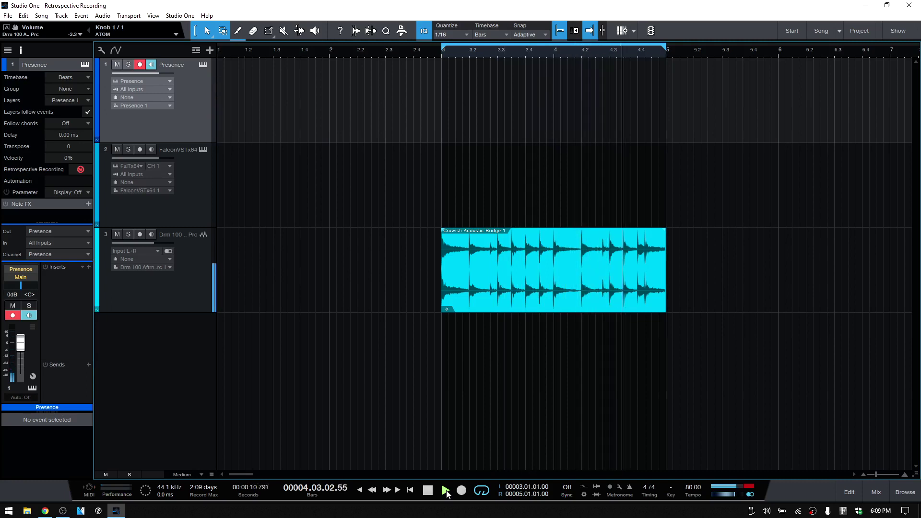
left_click(447, 491)
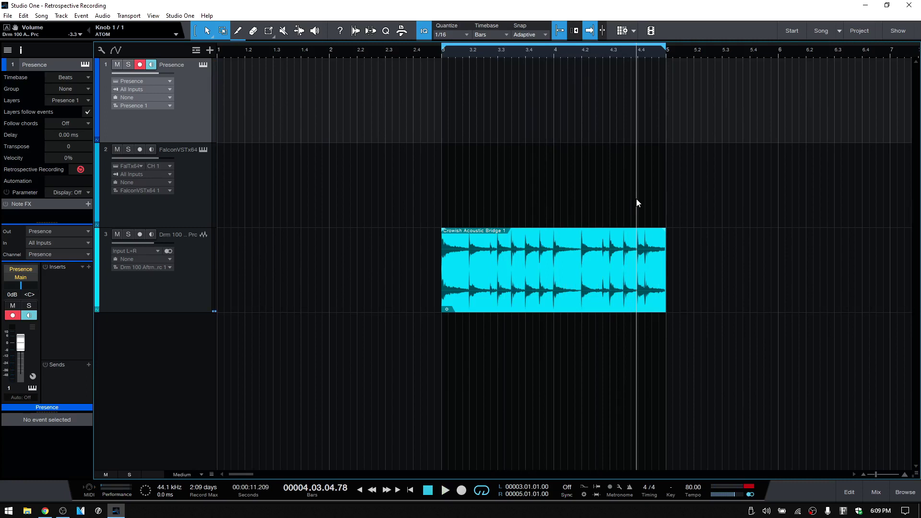
Recall the performance as a Presence event at bars 3–6, enlarge the tracks, and open it in the note editor.
left_click(80, 170)
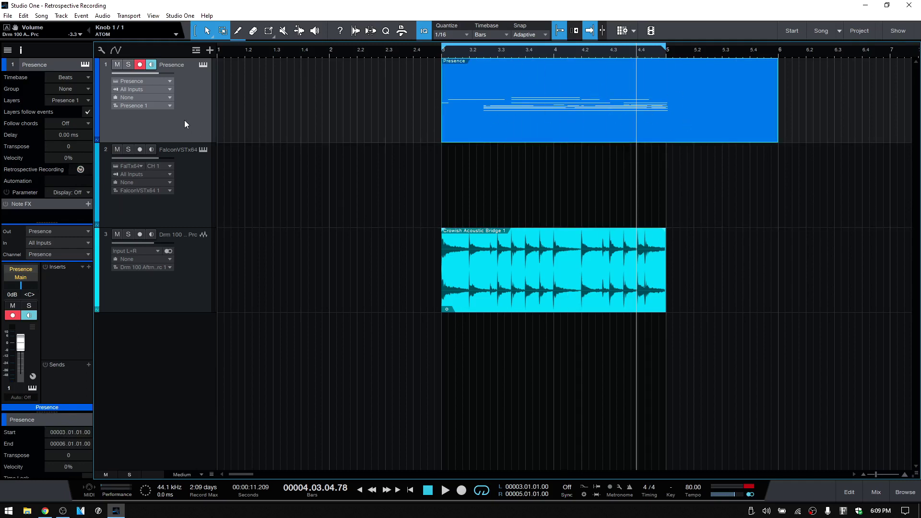
key("shift+e")
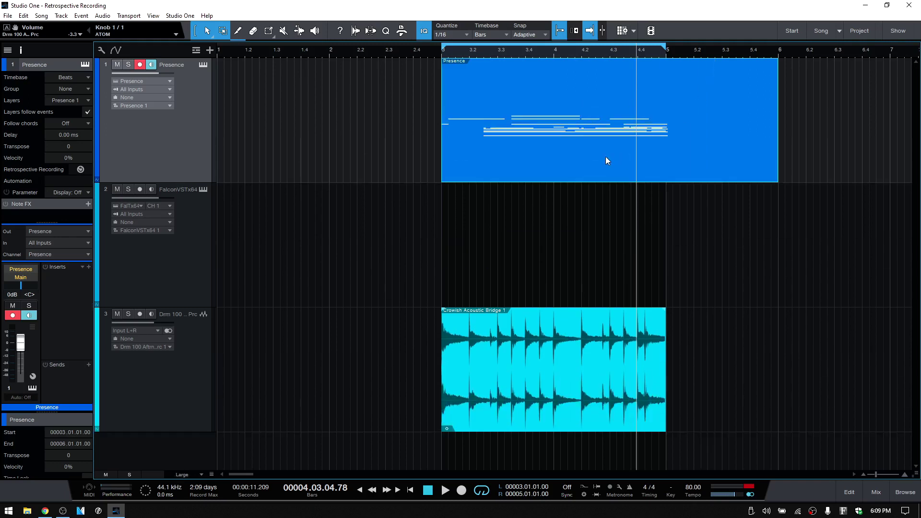
double_click(578, 162)
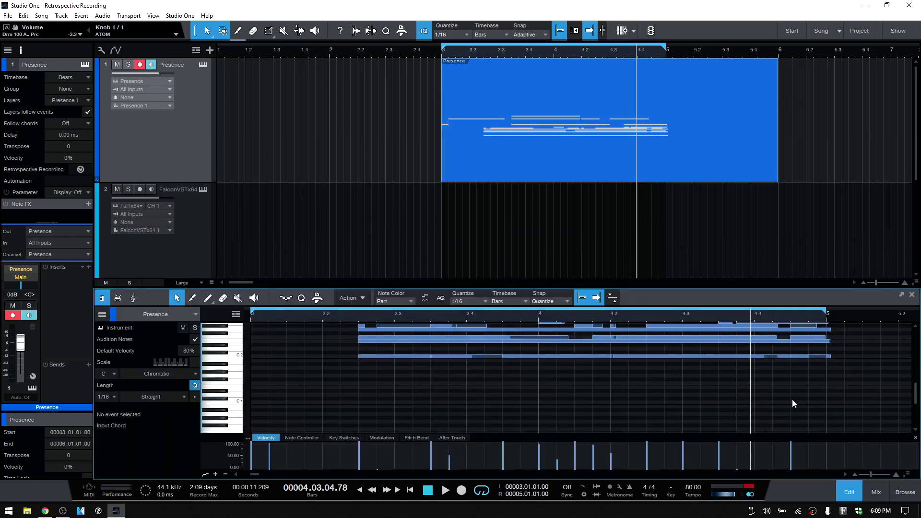
Audition the recalled notes from the event's start at bar 3, then close the note editor.
scroll(845, 399, "up", 3)
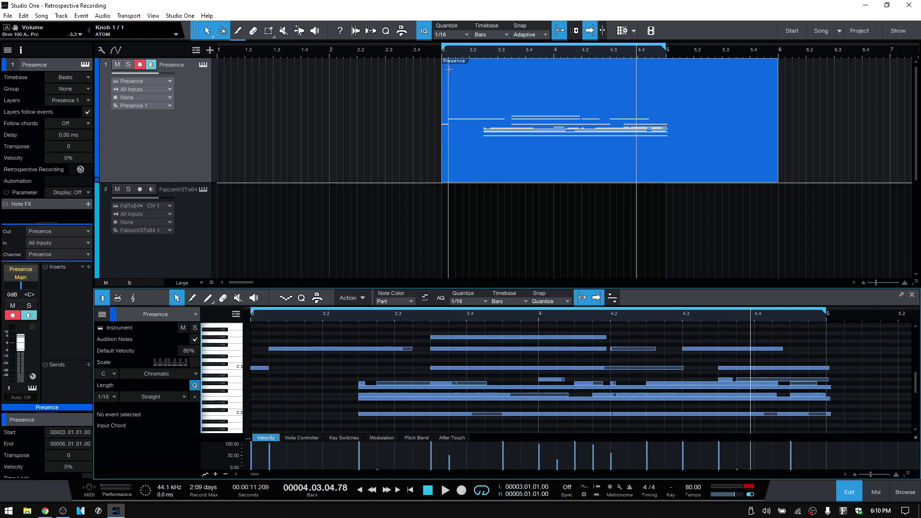
left_click(441, 54)
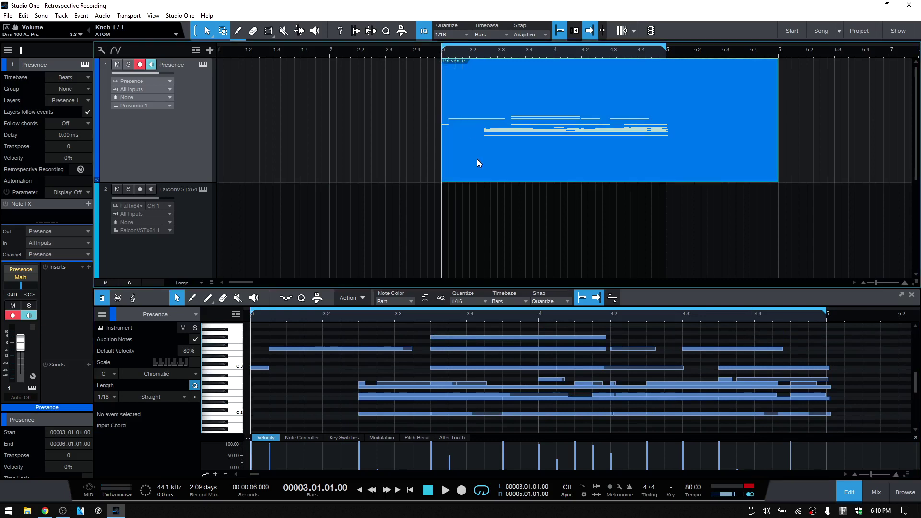
key("space")
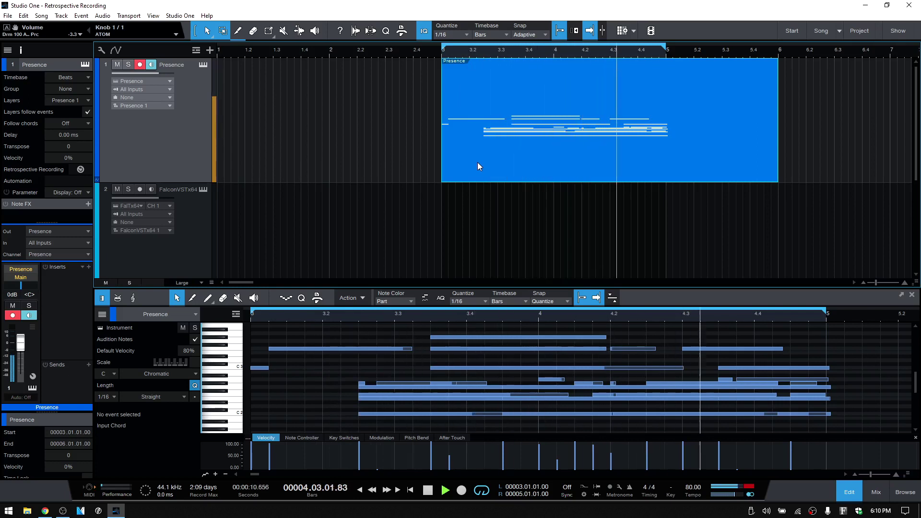
key("space")
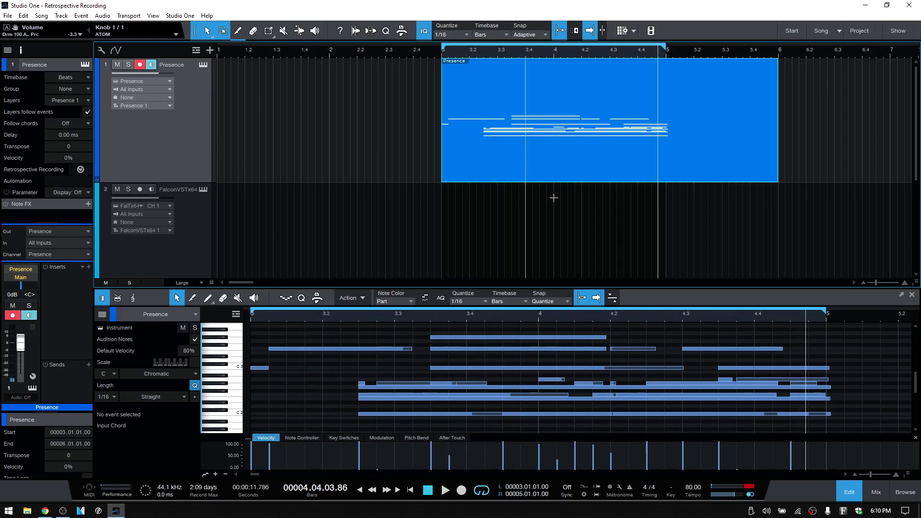
key("F2")
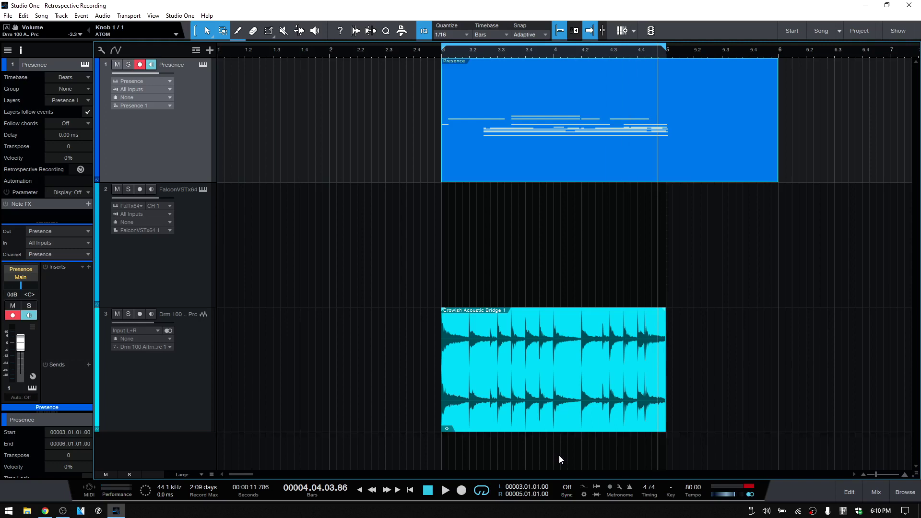
Open the Record Panel options and remove the recalled Presence event.
left_click(584, 496)
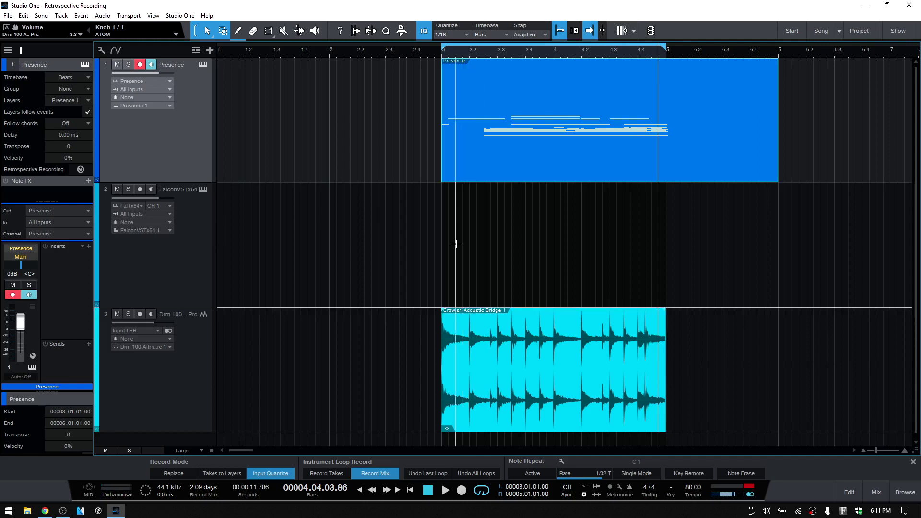
key("ctrl+z")
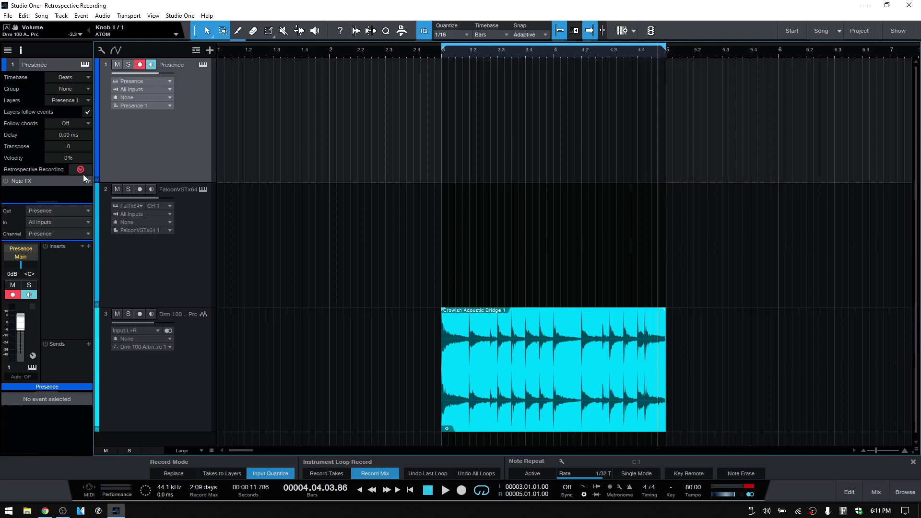
left_click(323, 474)
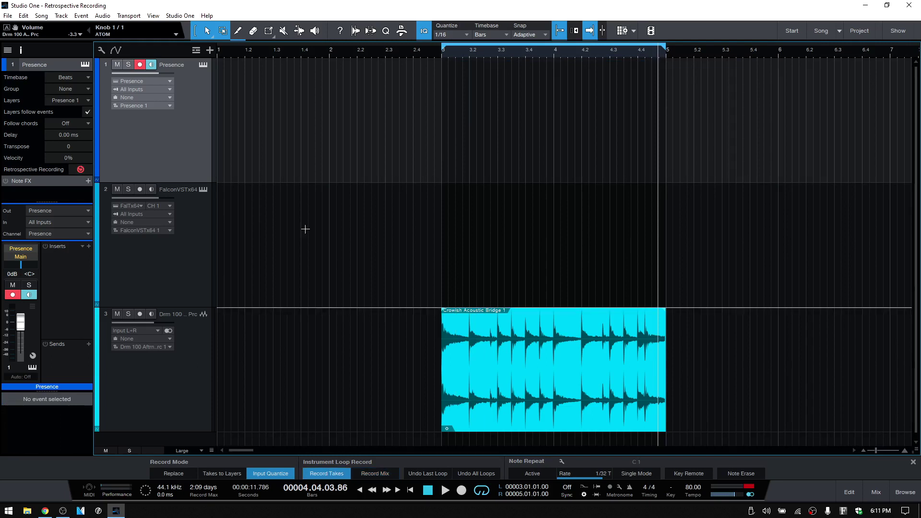
left_click(80, 169)
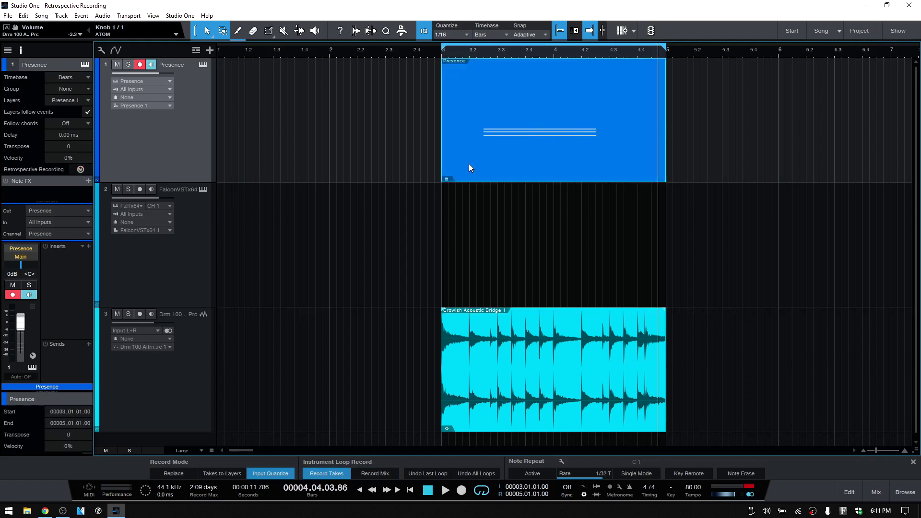
left_click(447, 178)
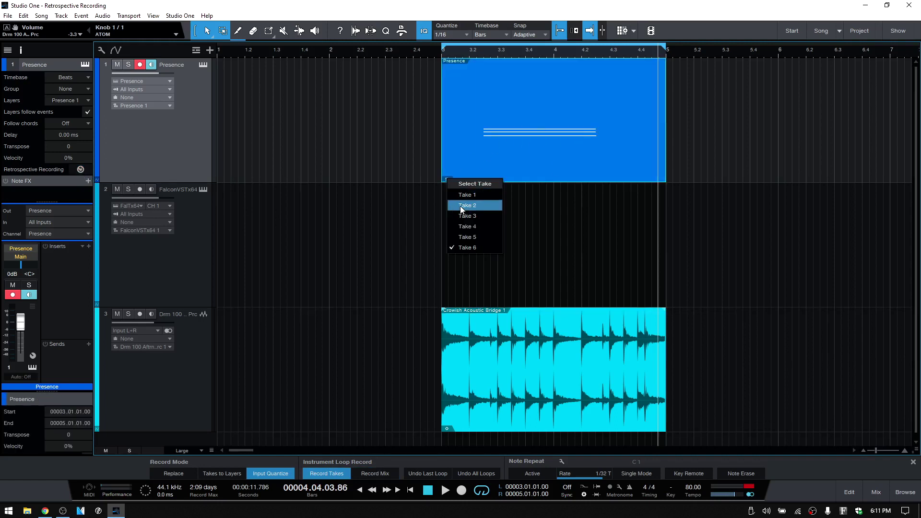
left_click(460, 206)
left_click(446, 179)
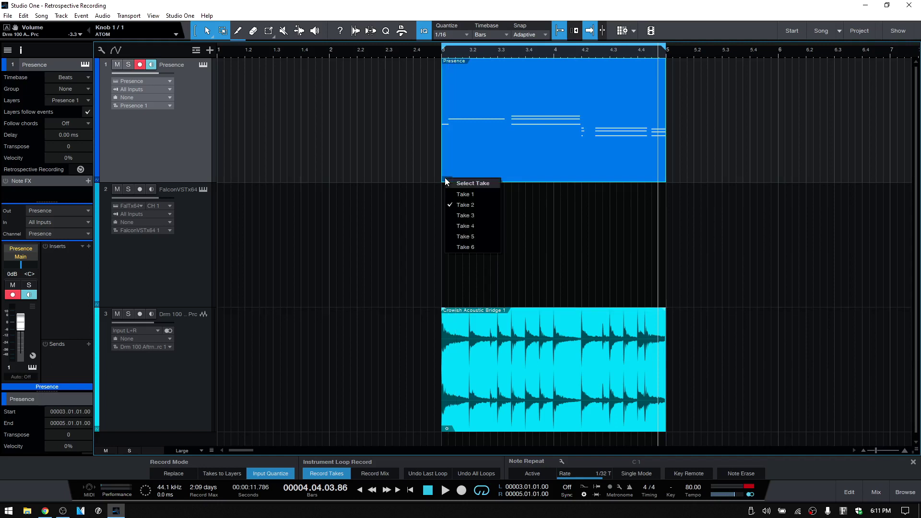
left_click(460, 216)
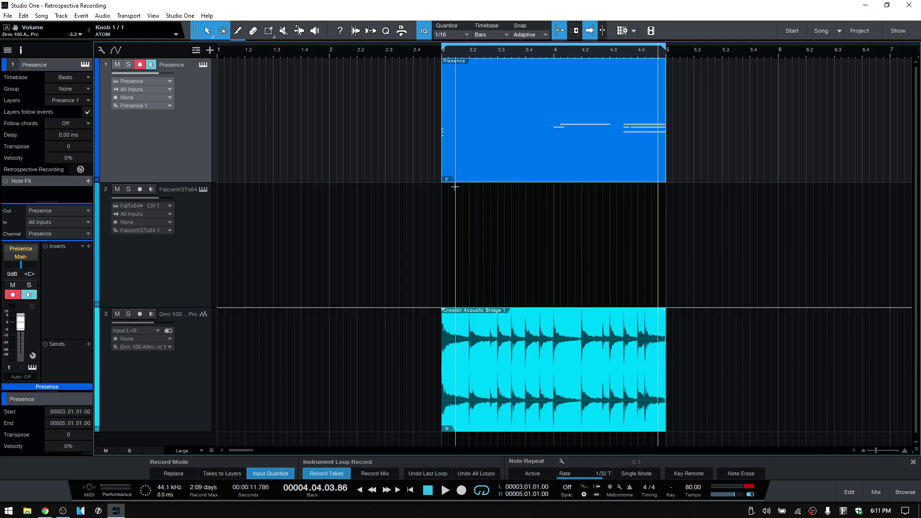
left_click(447, 179)
left_click(459, 225)
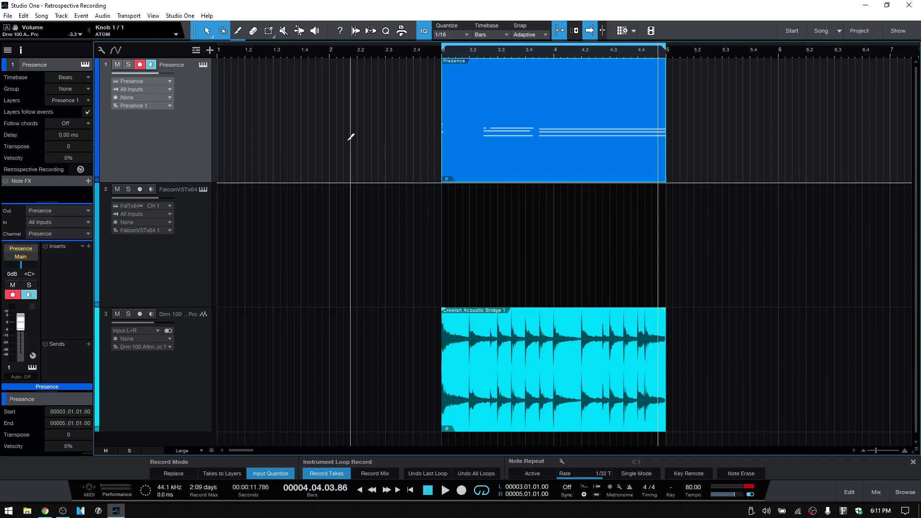
key("ctrl+z")
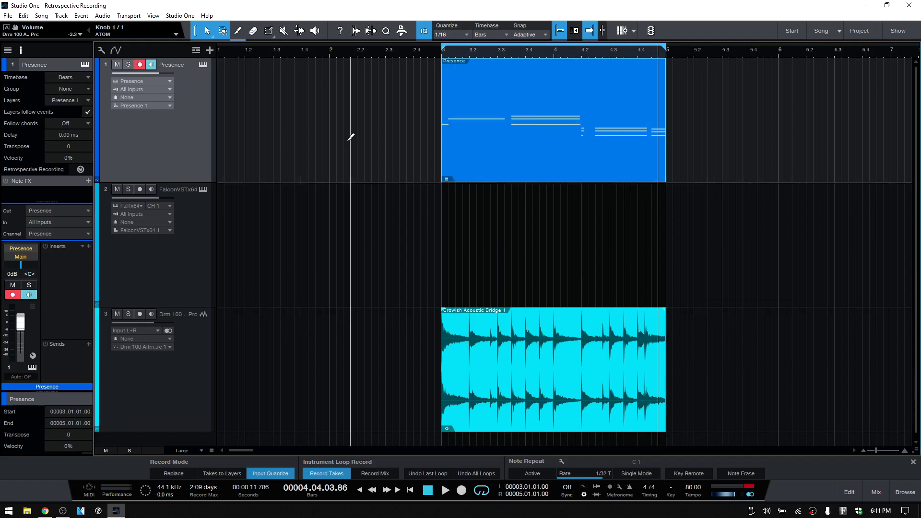
key("ctrl+z")
key("ctrl+z")
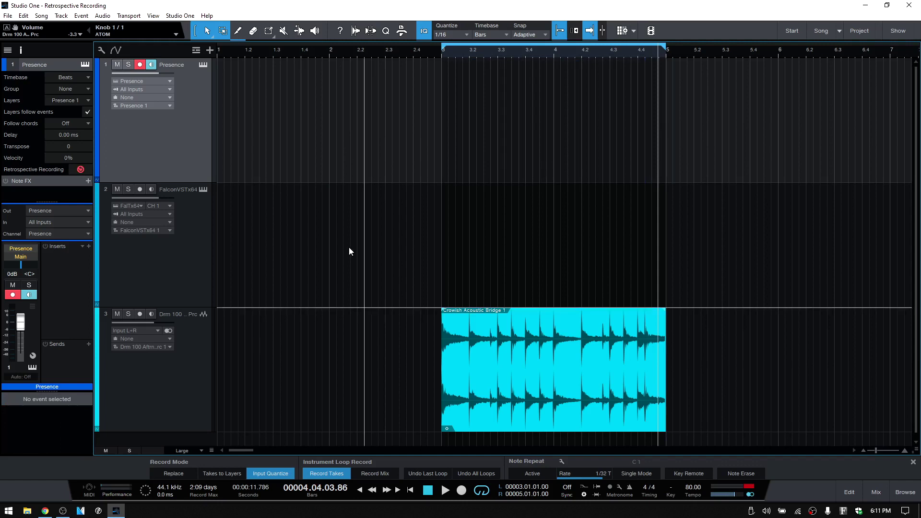
Enable Takes to Layers, recall the Presence takes as six layers, and make Take 1 active.
left_click(215, 474)
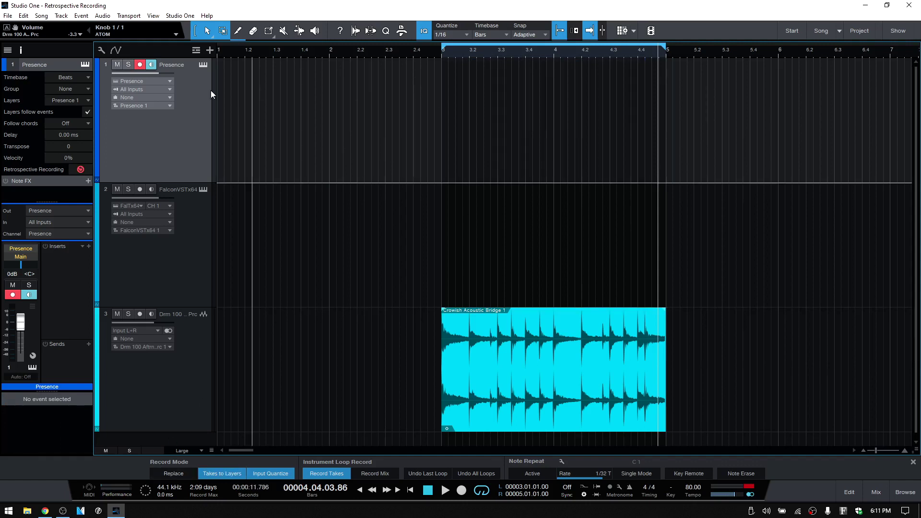
left_click(81, 170)
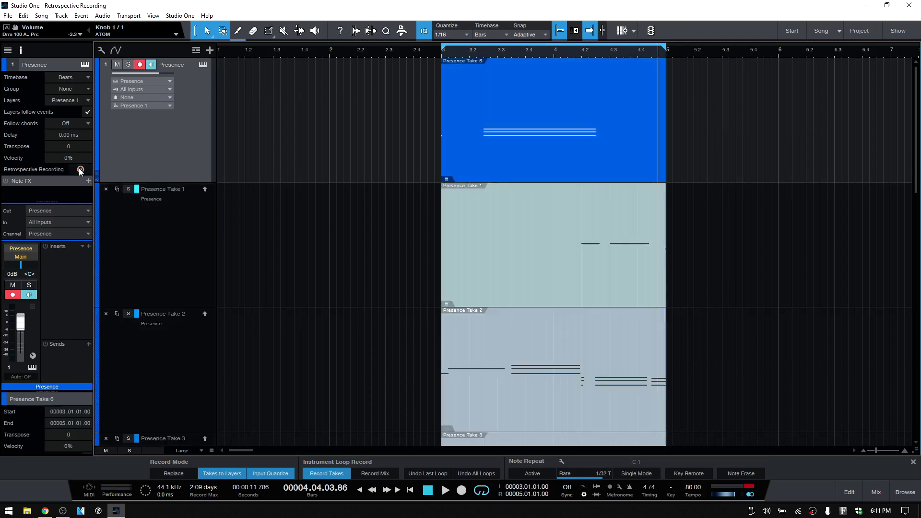
scroll(806, 231, "down", 2)
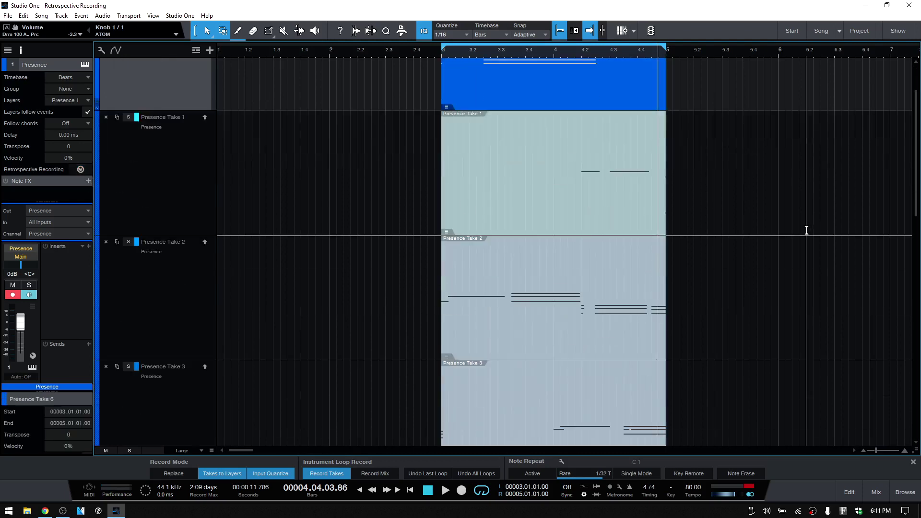
scroll(806, 231, "down", 6)
scroll(804, 232, "down", 3)
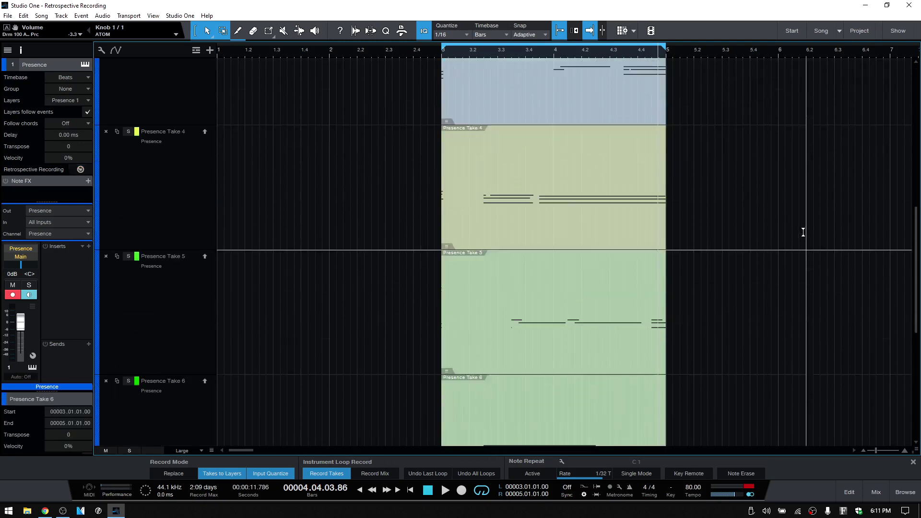
scroll(803, 231, "up", 5)
scroll(800, 223, "up", 3)
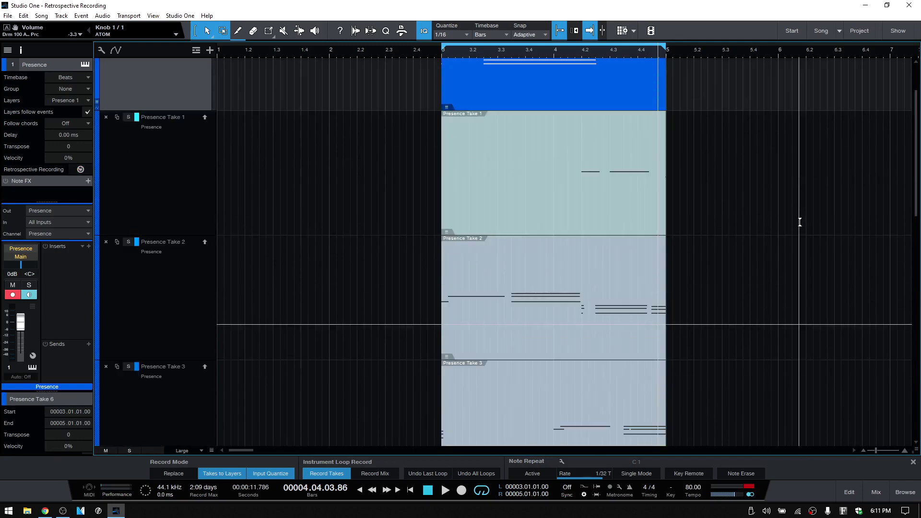
left_click(205, 118)
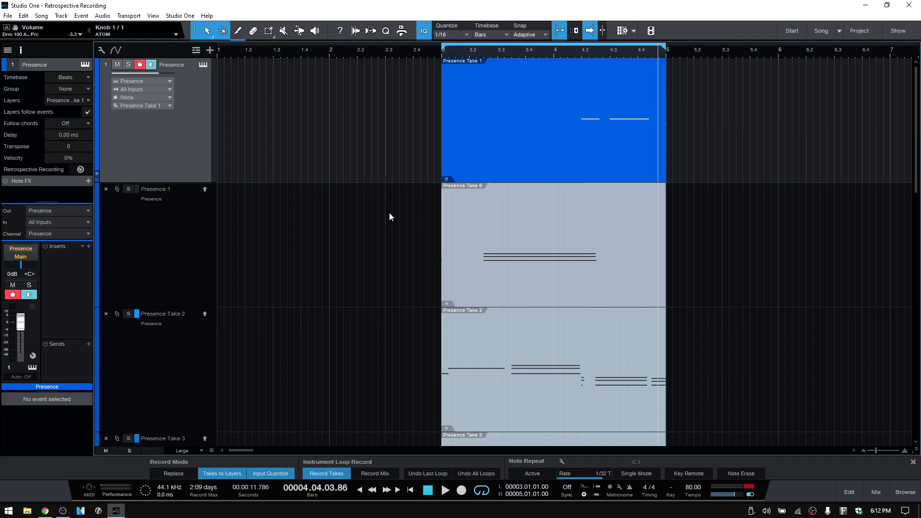
Undo the layer swap and Presence event, recall the takes again, and undo that recall.
key("ctrl+z")
key("ctrl+z")
key("ctrl+z")
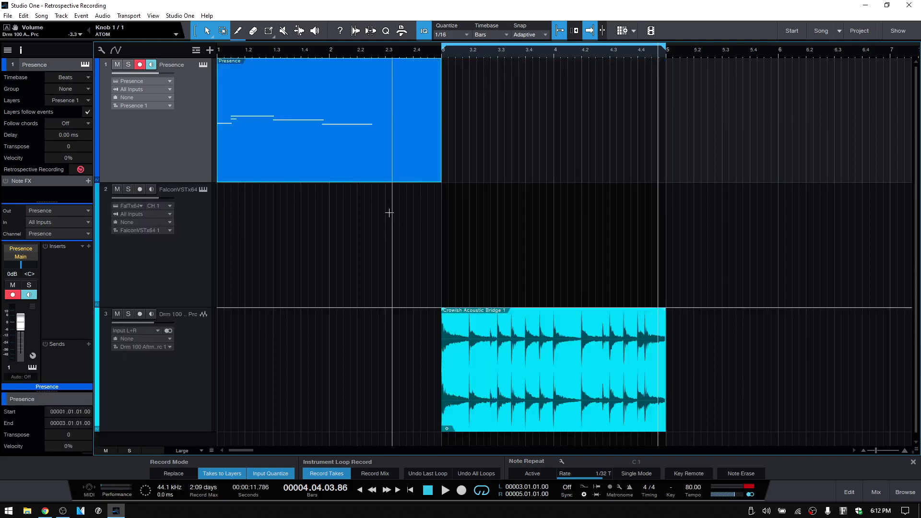
key("ctrl+z")
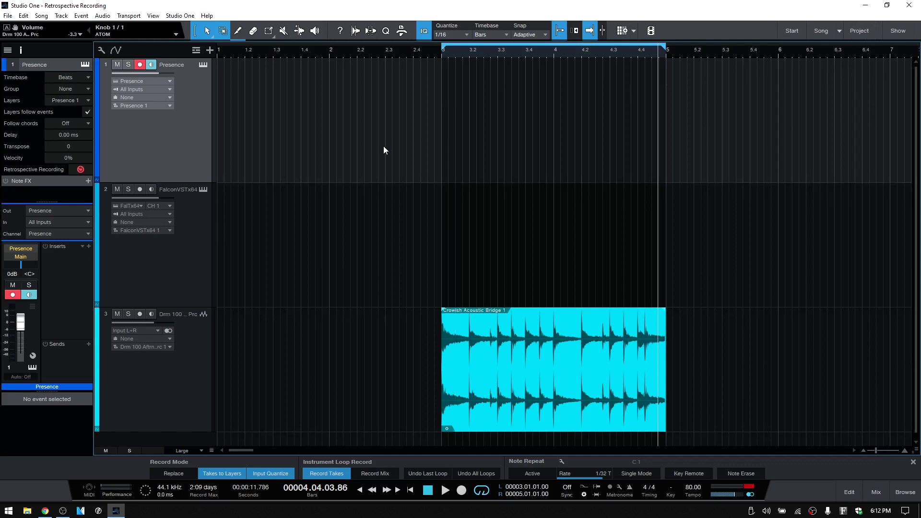
left_click(81, 170)
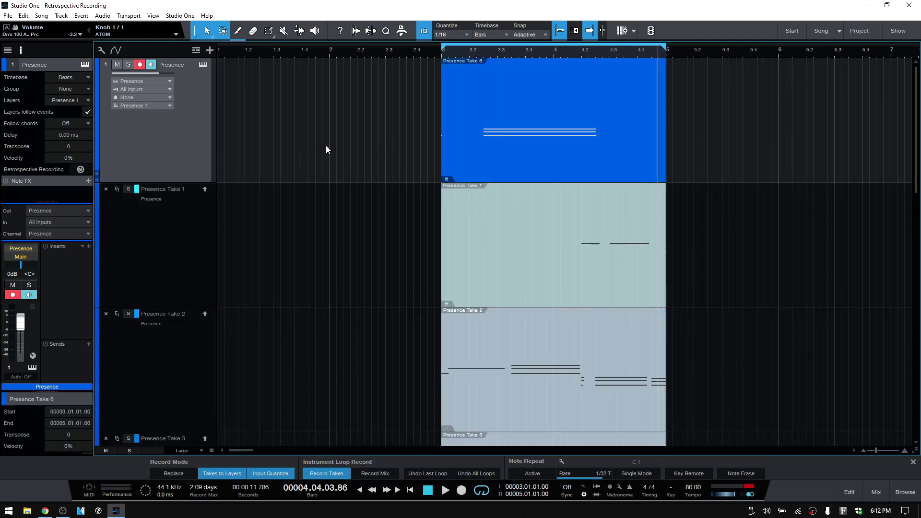
key("ctrl+z")
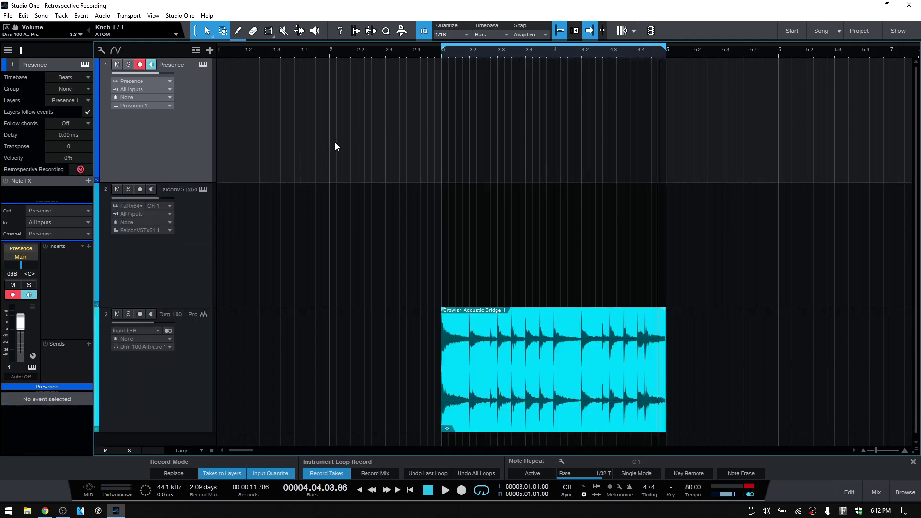
Undo earlier edits to drop the Presence track and move the song position back to bar 3.
key("ctrl+z")
key("ctrl+z")
key("ctrl+z")
key("ctrl+z")
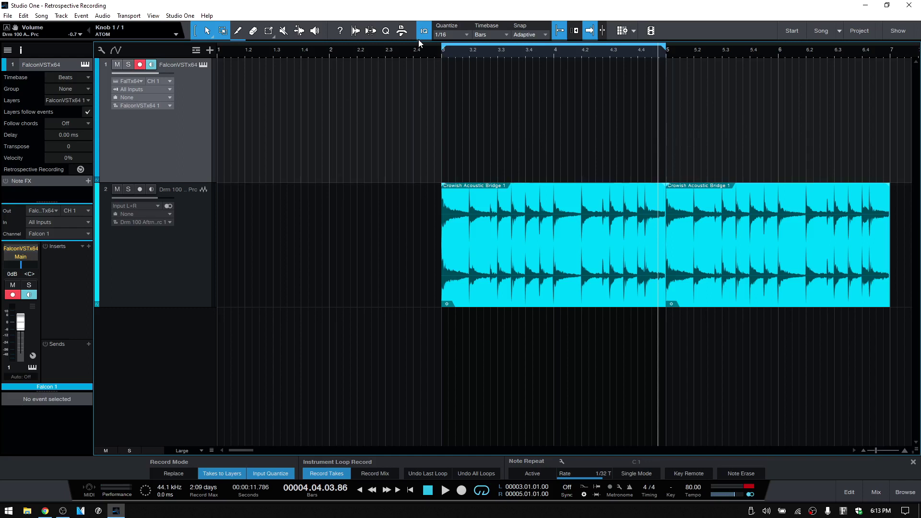
left_click(443, 56)
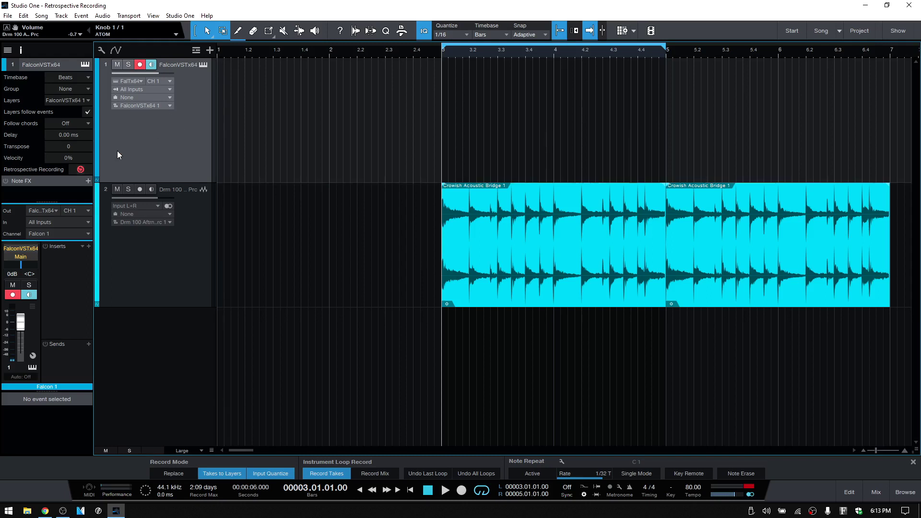
Recall the Falcon notes, set loop recording to Record Mix, close the Record panel, then undo the recalled event.
left_click(80, 169)
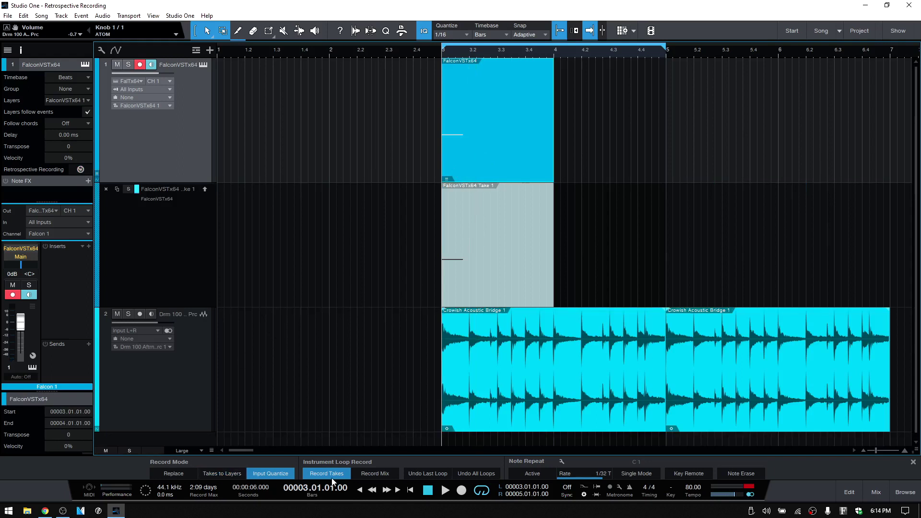
left_click(381, 475)
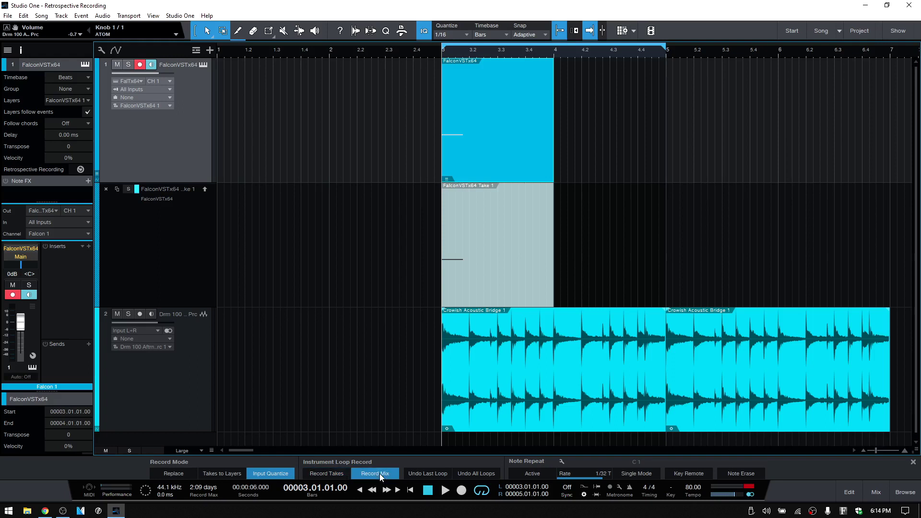
left_click(584, 495)
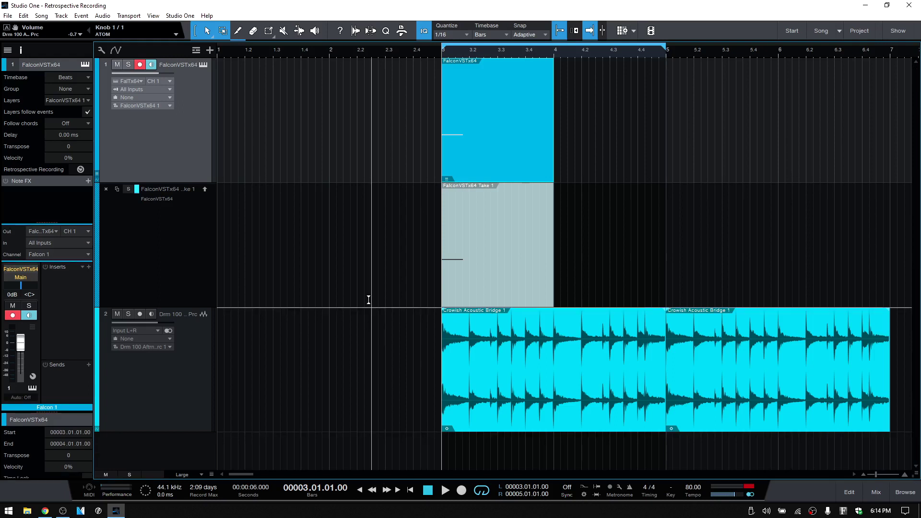
key("ctrl+z")
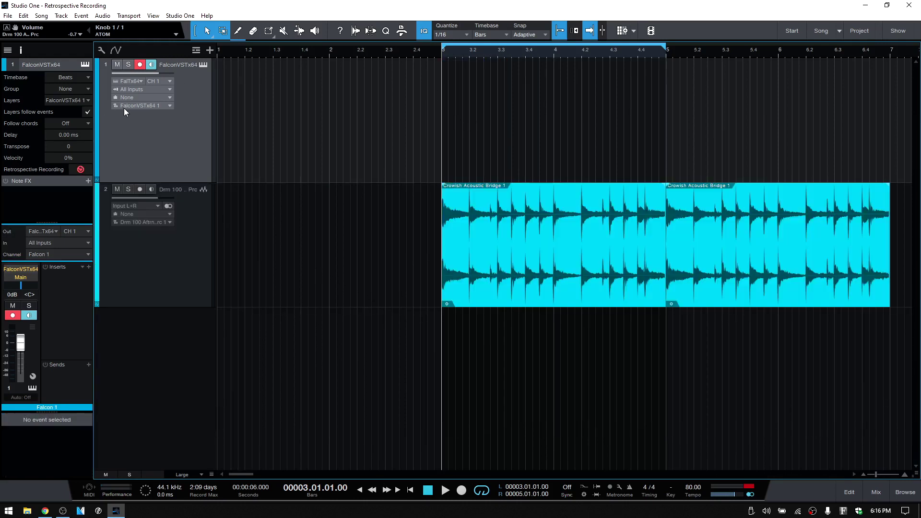
Drag Mai Tai from the instrument Browser onto a new instrument track.
left_click(21, 50)
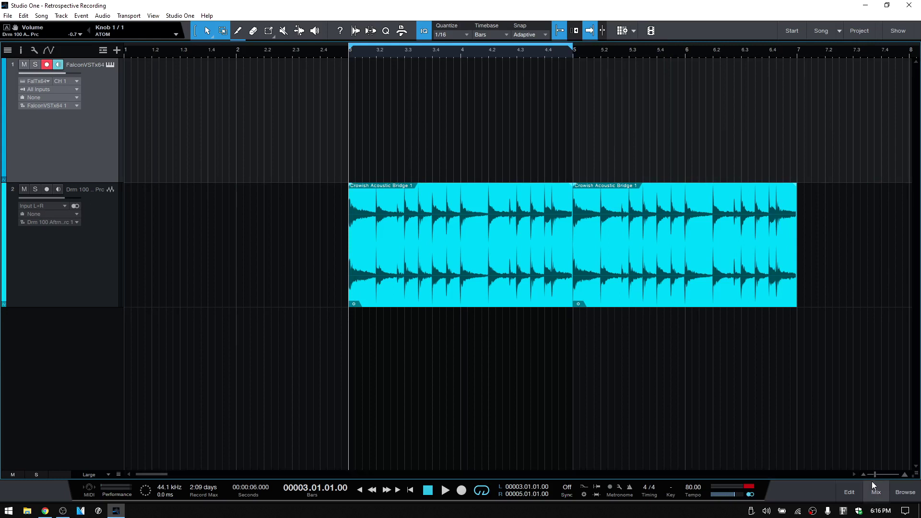
left_click(906, 493)
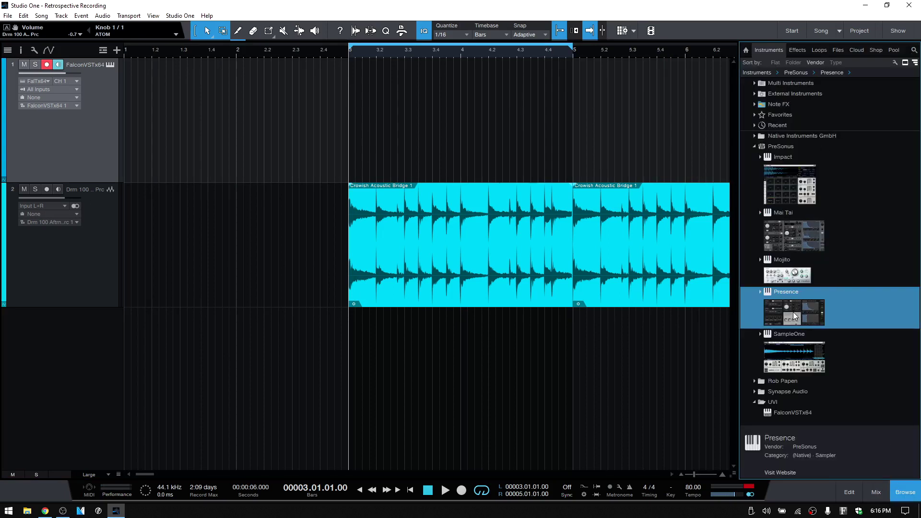
left_click_drag(796, 241, 394, 386)
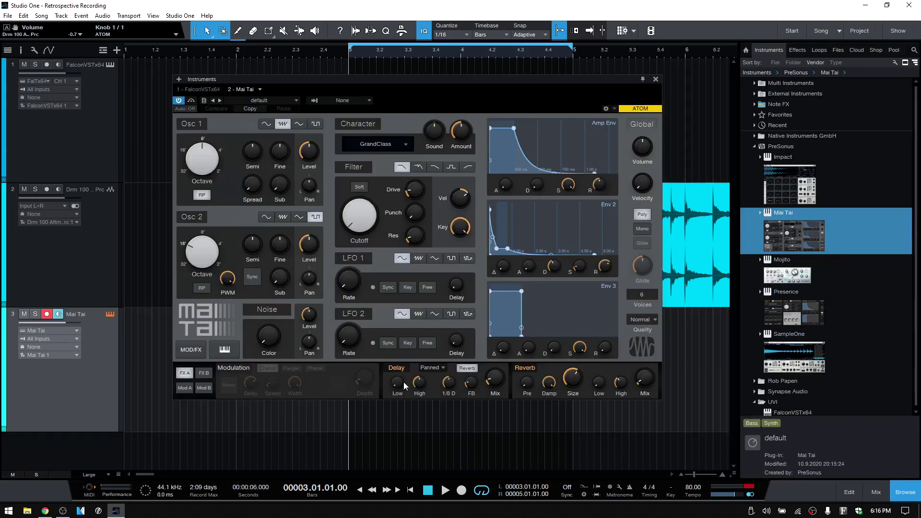
left_click(905, 492)
Load the Mai Tai preset Pad - Dark Pad from the Pad category.
left_click(296, 100)
left_click(256, 185)
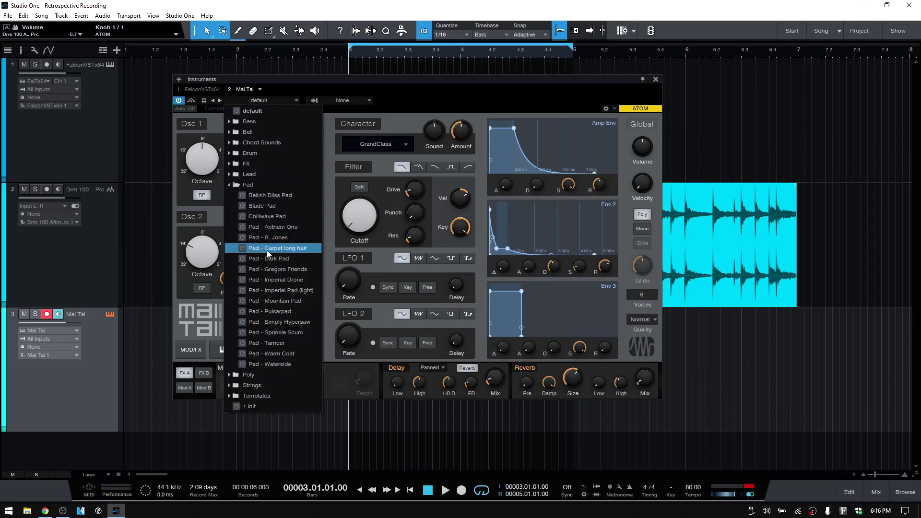
left_click(283, 259)
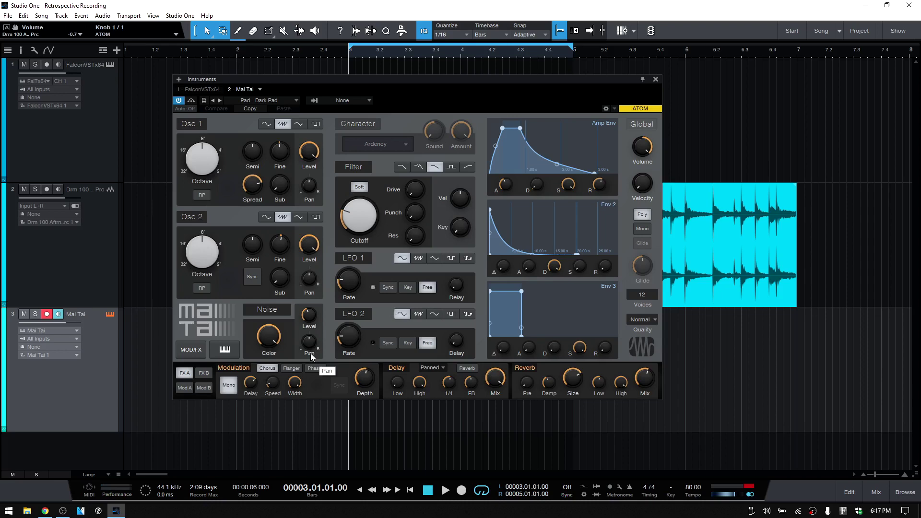
In the Mai Tai Inspector, sweep the Cutoff knob up and down, ending near 159 Hz.
left_click(21, 50)
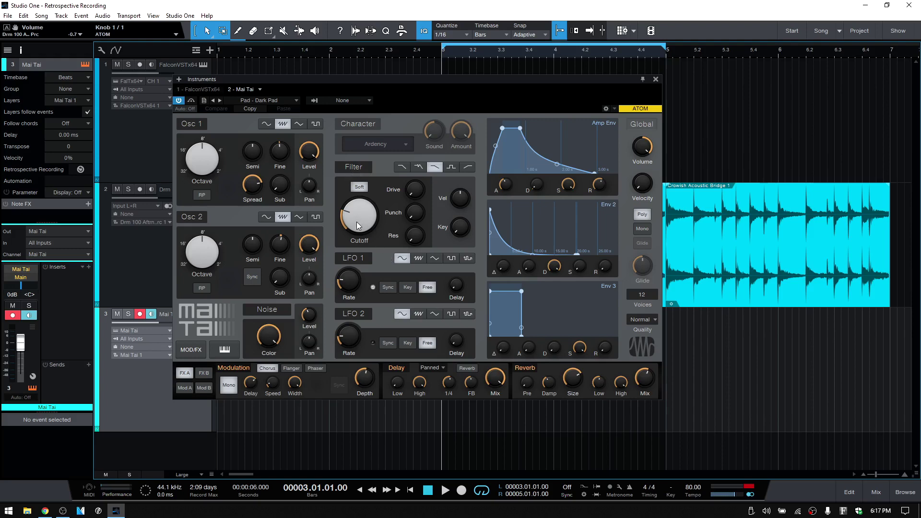
mouse_move(356, 221)
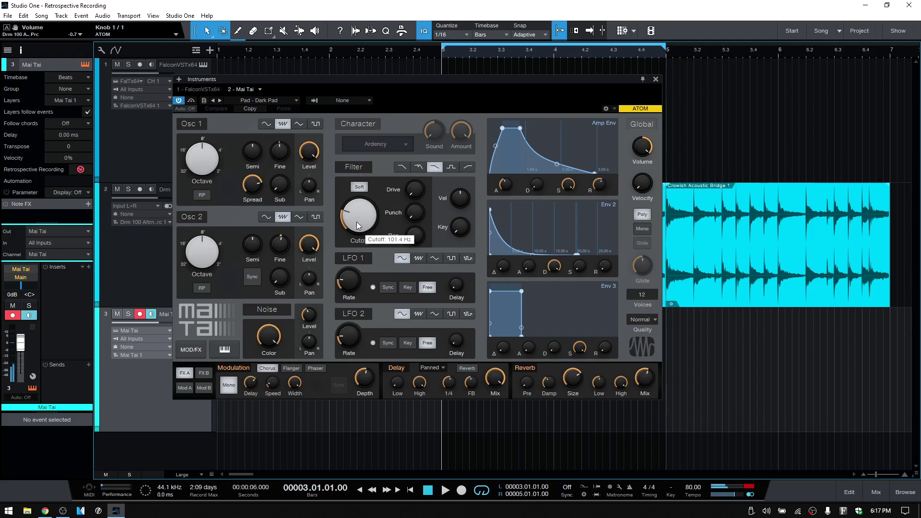
scroll(356, 221, "up", 5)
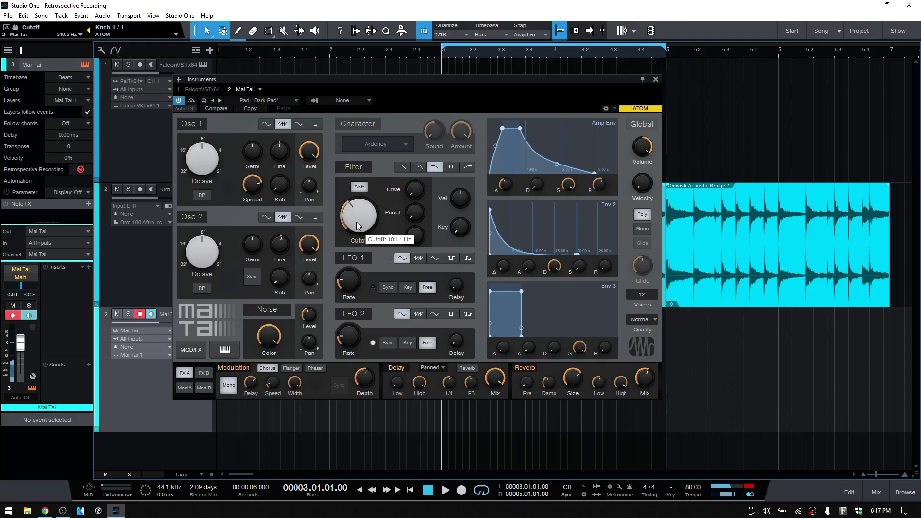
scroll(356, 222, "up", 4)
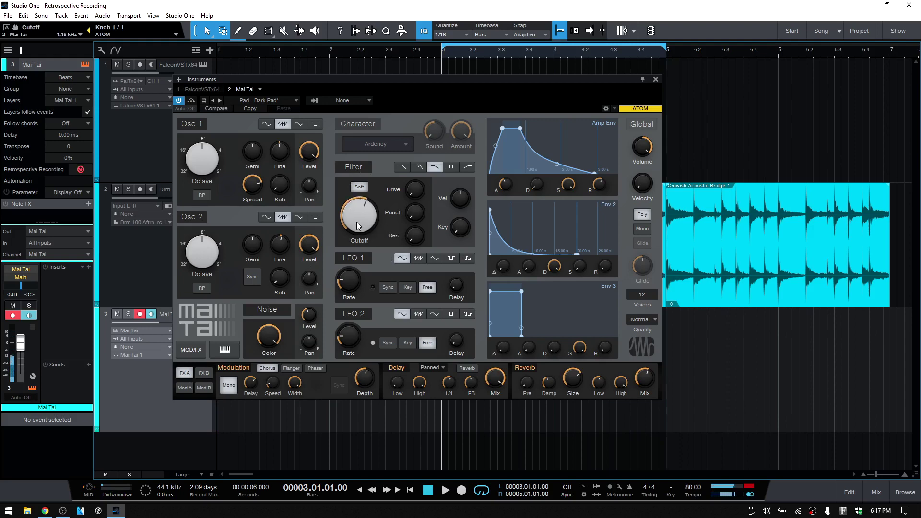
scroll(356, 221, "down", 8)
scroll(356, 222, "down", 2)
scroll(356, 222, "up", 2)
scroll(356, 222, "down", 9)
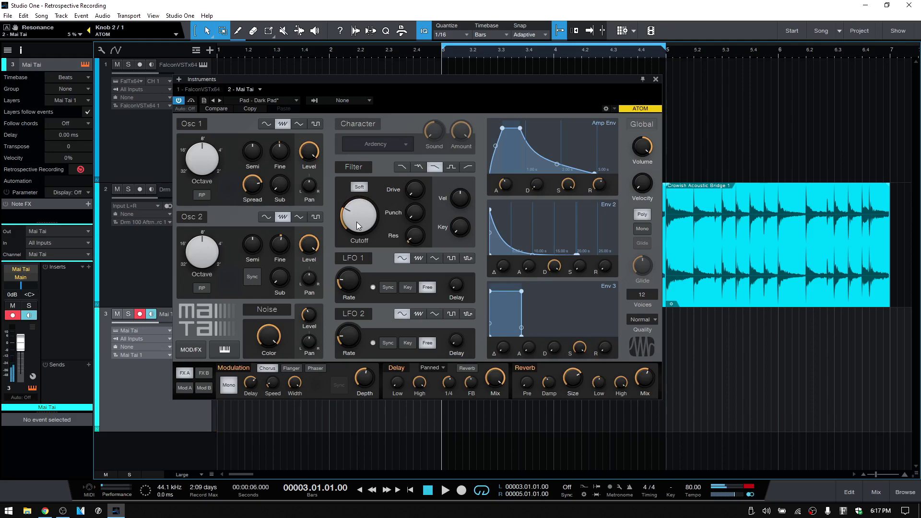
Close the Mai Tai window and recall the captured performance as an event spanning bars 3 to 9.
left_click(656, 80)
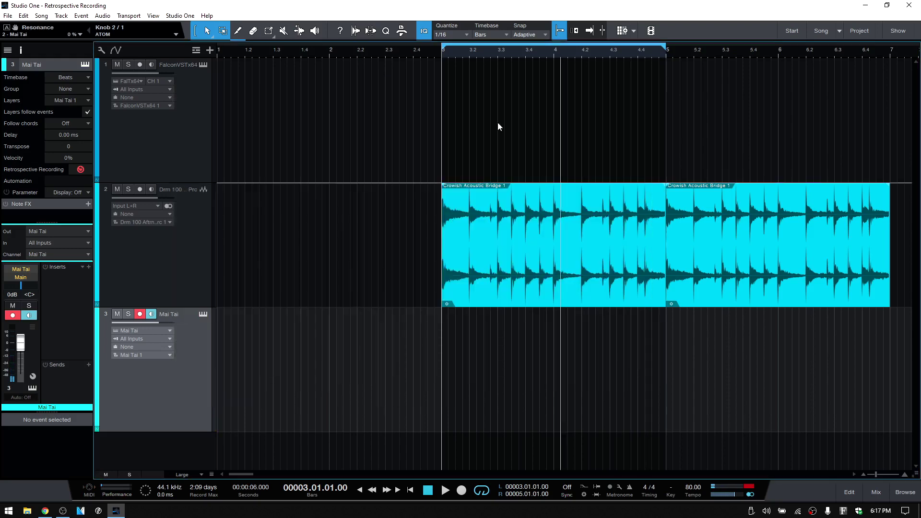
left_click(81, 169)
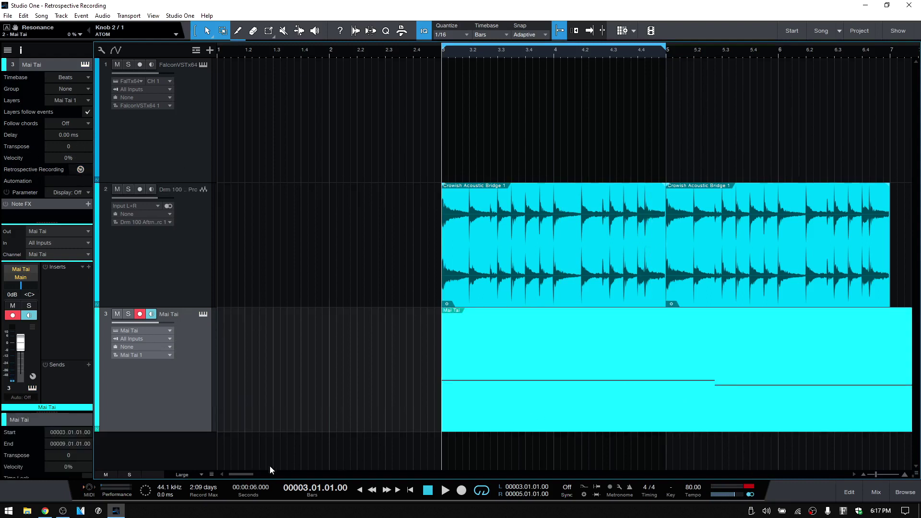
left_click_drag(247, 474, 252, 476)
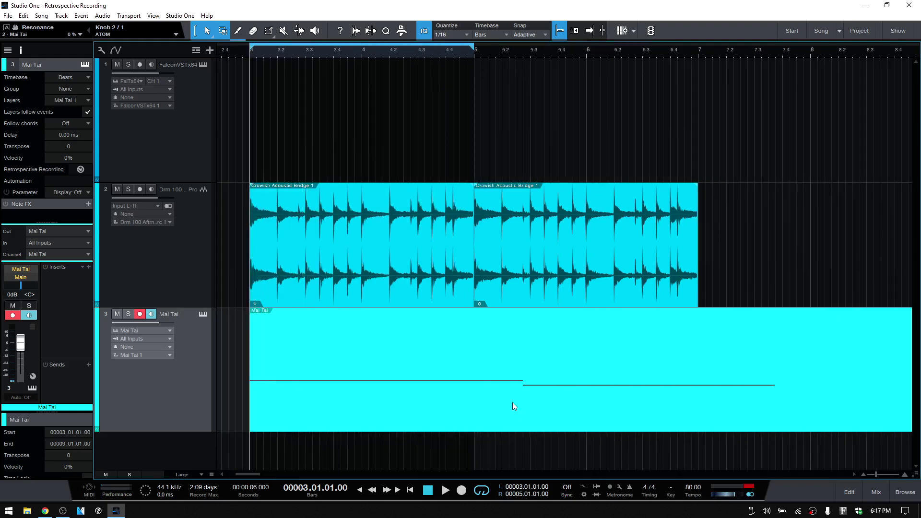
Open the Mai Tai event in the note editor and view its Cutoff automation lane across later bars.
double_click(554, 410)
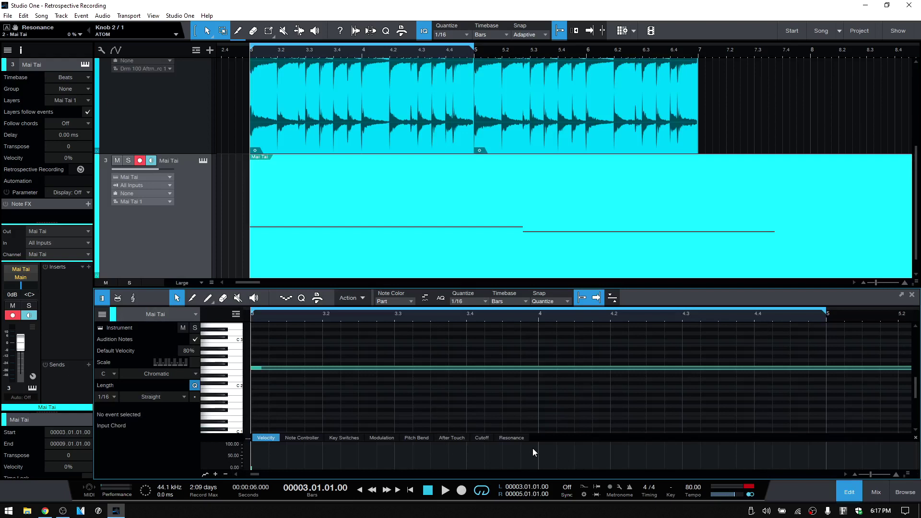
left_click(482, 438)
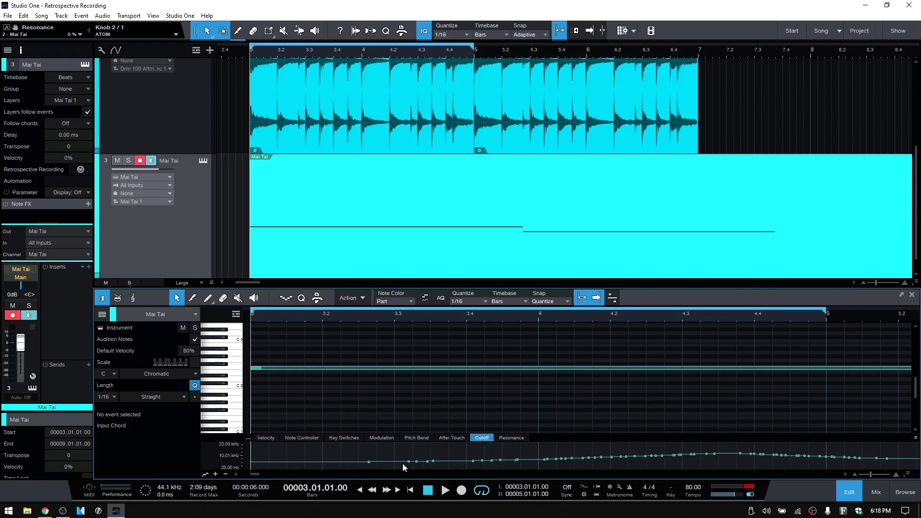
left_click(262, 474)
left_click_drag(261, 474, 264, 475)
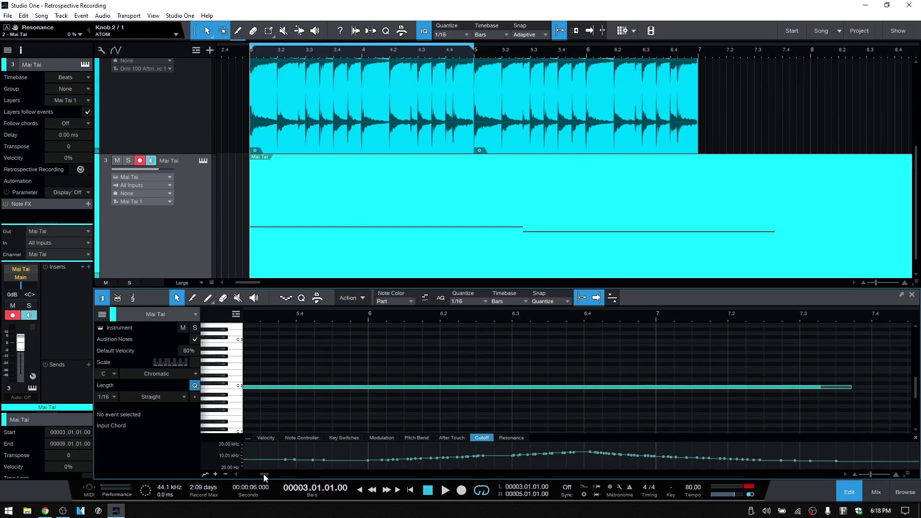
Close the note editor and delete the selected Mai Tai event from track 3.
left_click(850, 492)
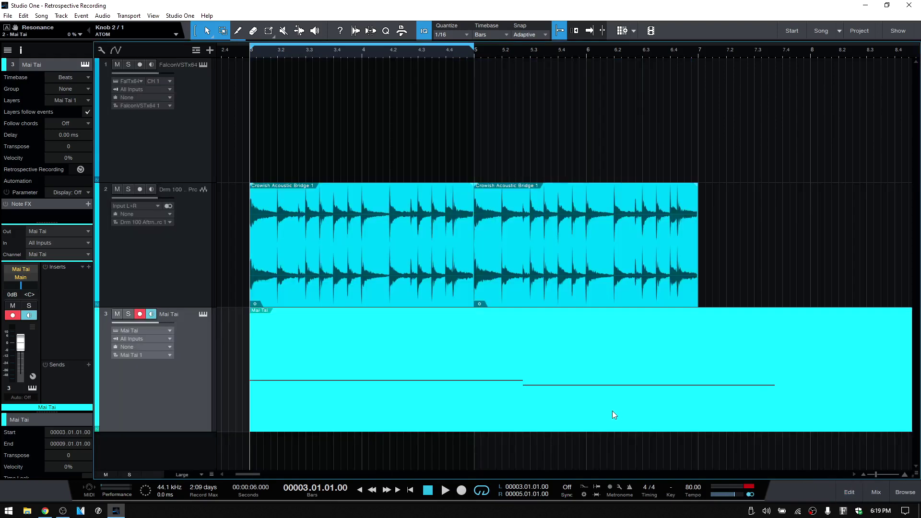
key("Delete")
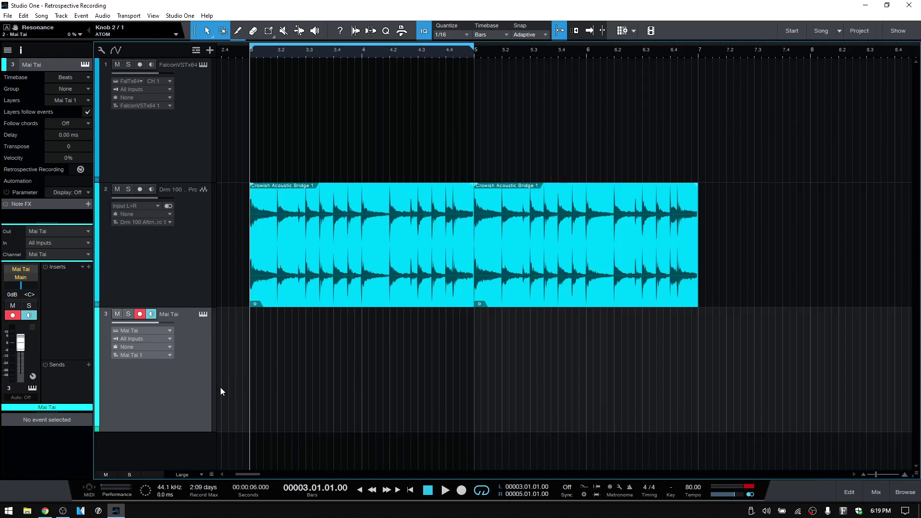
left_click(182, 15)
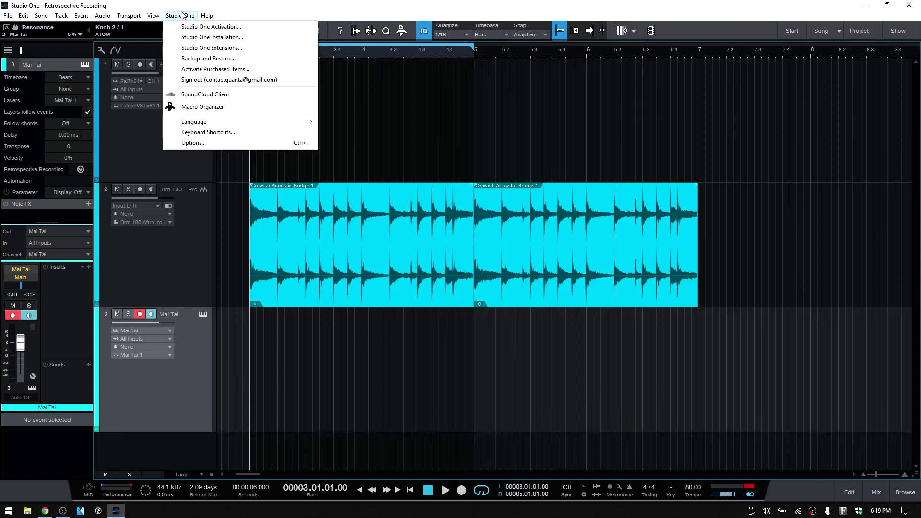
Uncheck Enable retrospective recording under Options > Advanced > MIDI.
left_click(218, 144)
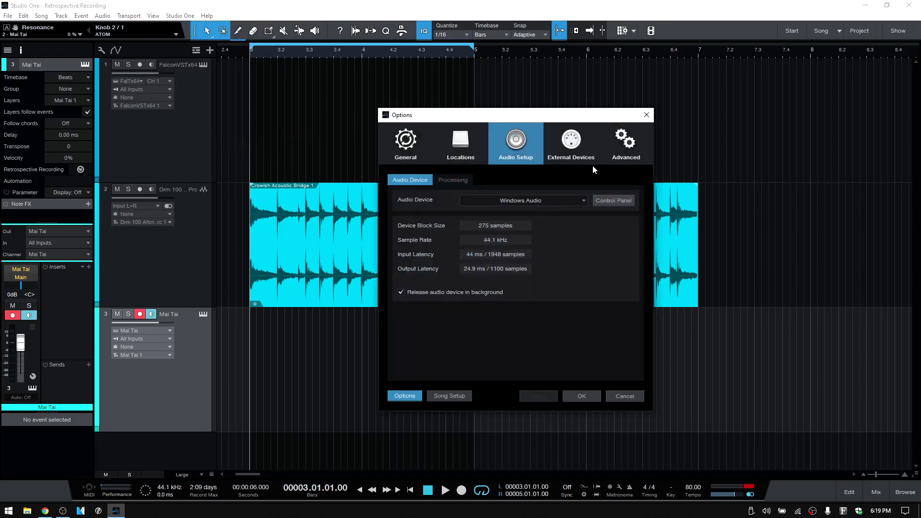
left_click(626, 150)
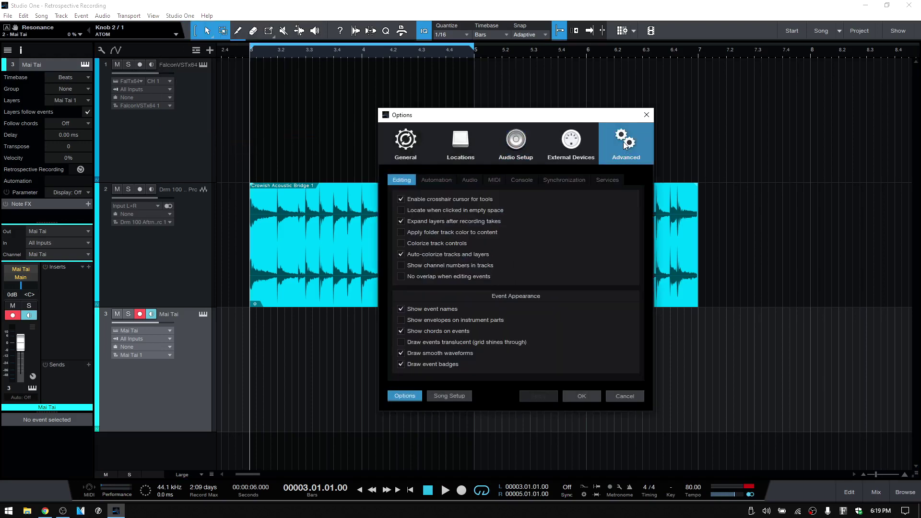
left_click(494, 179)
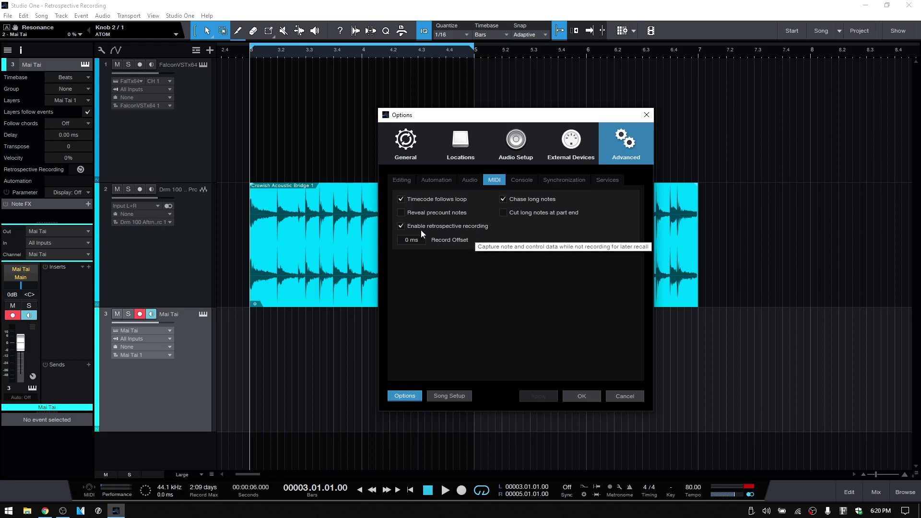
left_click(401, 227)
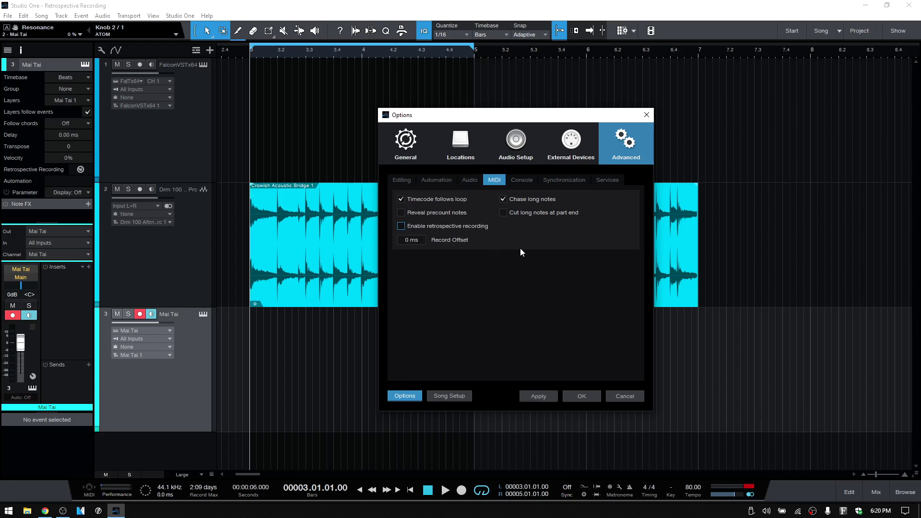